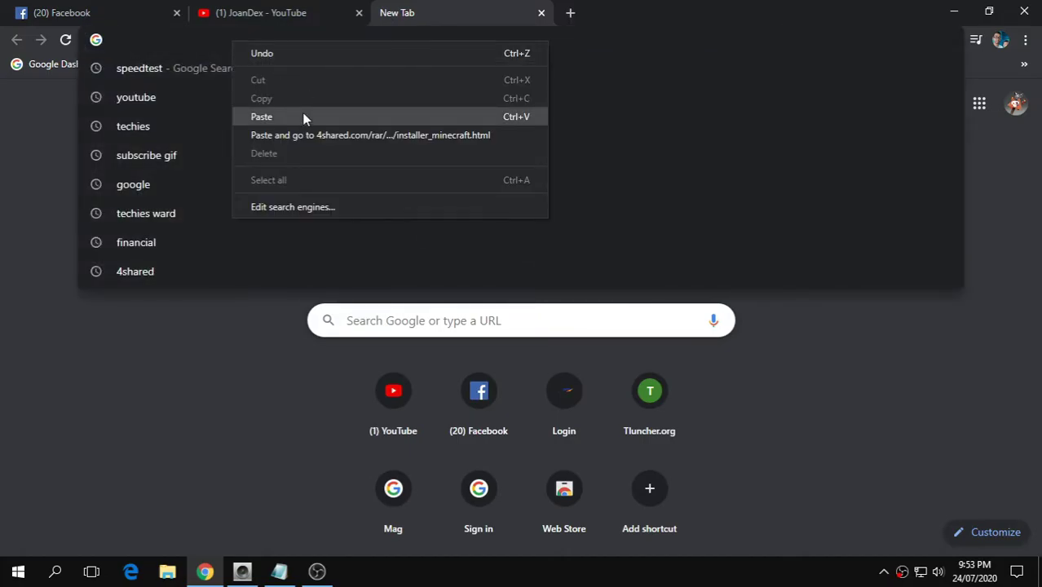
# Load the pasted 4shared link and go to the installer minecraft.rar download page
pyautogui.click(303, 119)
pyautogui.press('Return')
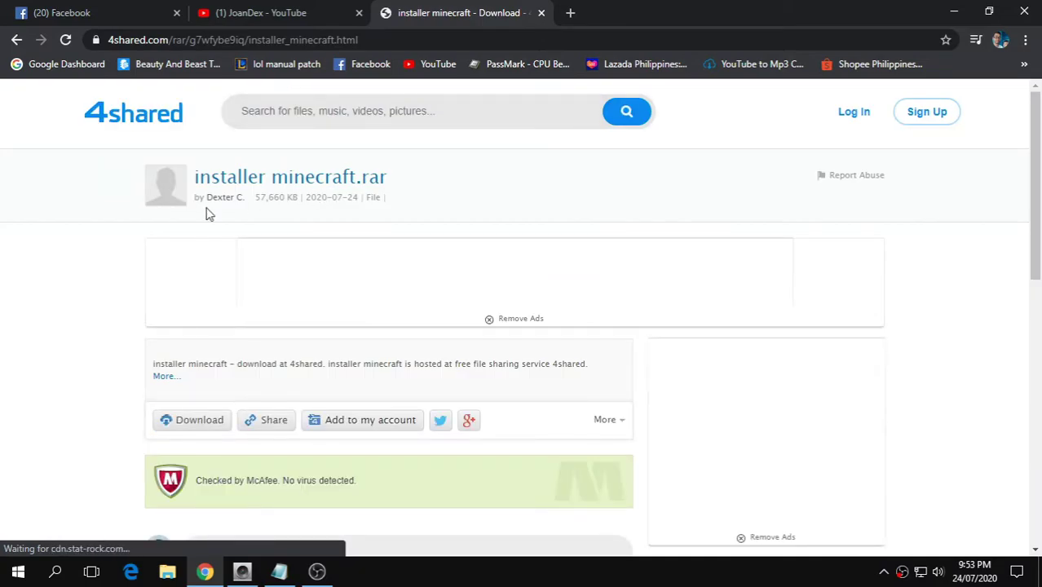
pyautogui.scroll(-2, 239, 285)
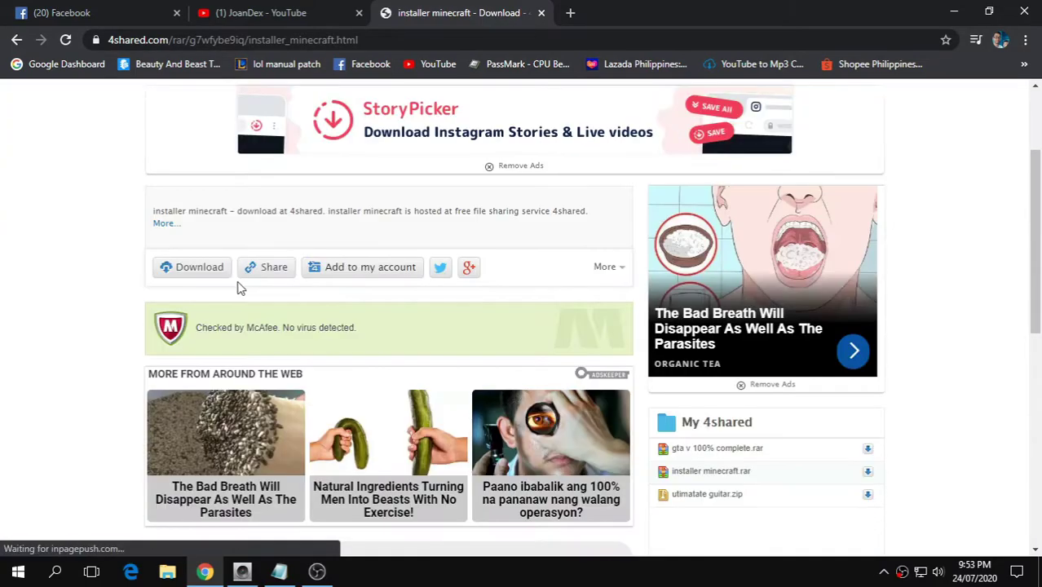
pyautogui.click(196, 271)
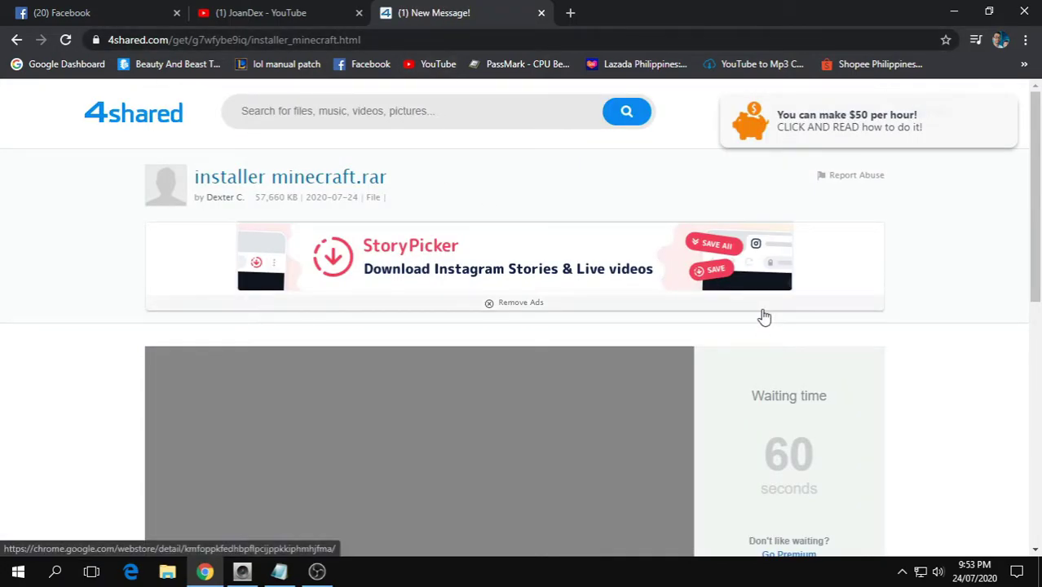
# Start the free download with the Facebook login, then close the 4shared tab
pyautogui.scroll(-2, 774, 334)
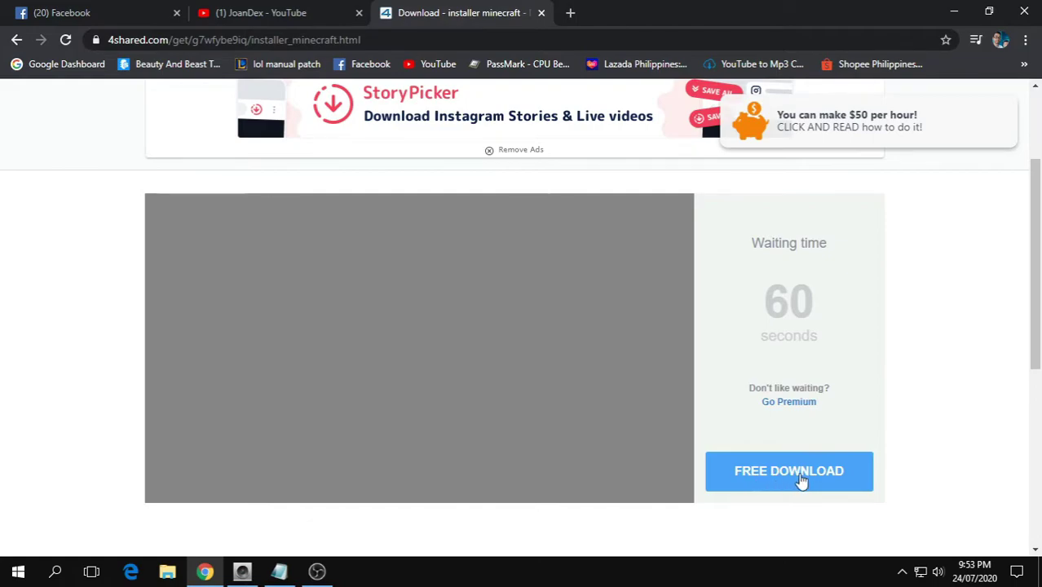
pyautogui.click(801, 481)
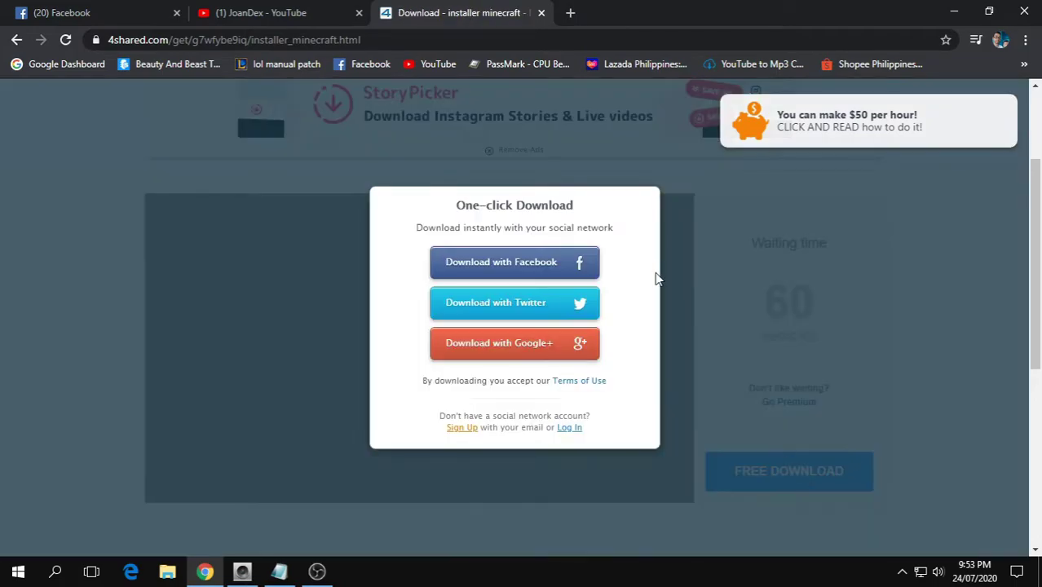
pyautogui.click(528, 265)
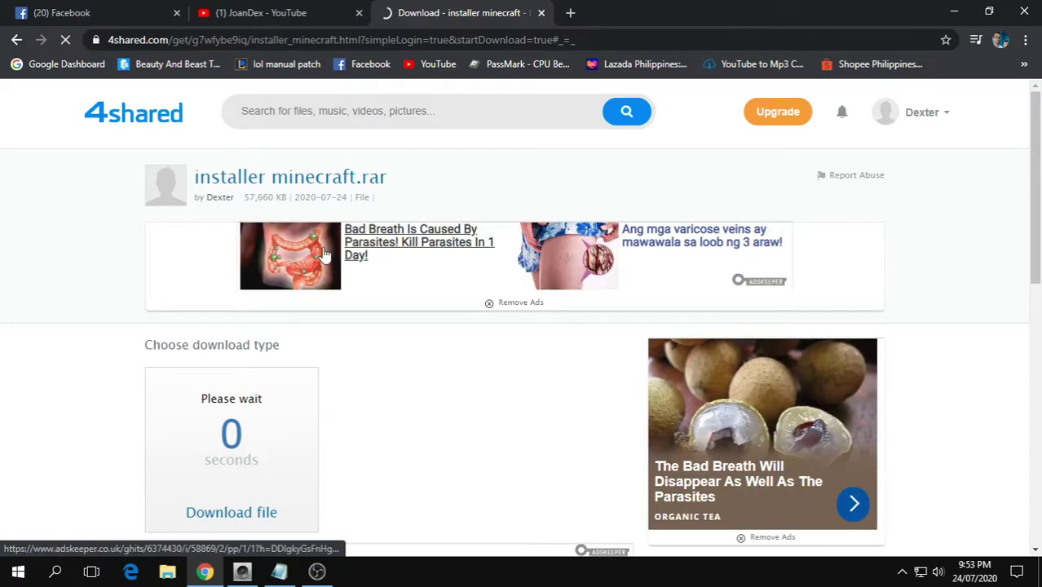
pyautogui.scroll(-3, 299, 241)
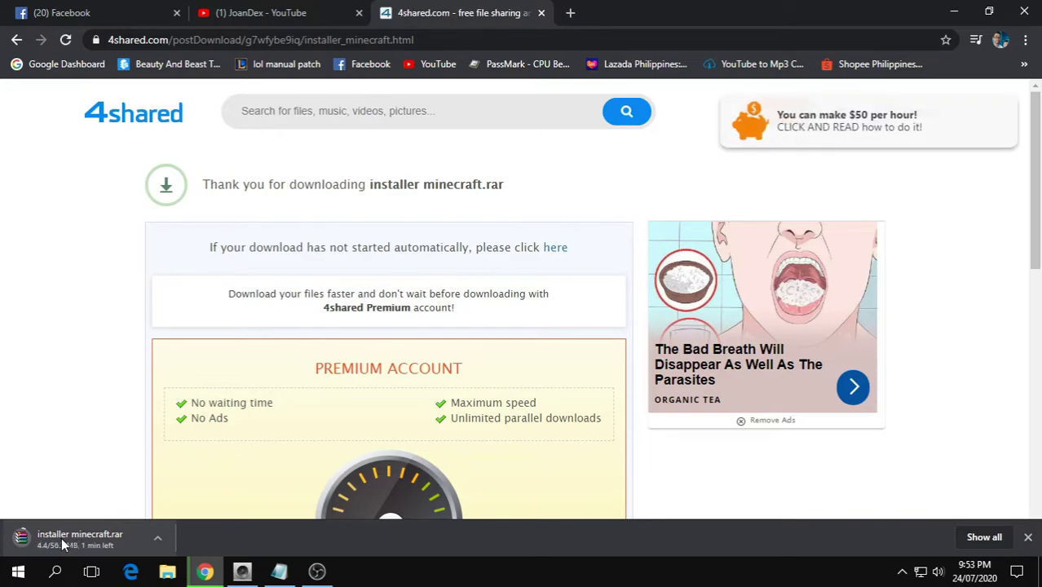
pyautogui.click(541, 12)
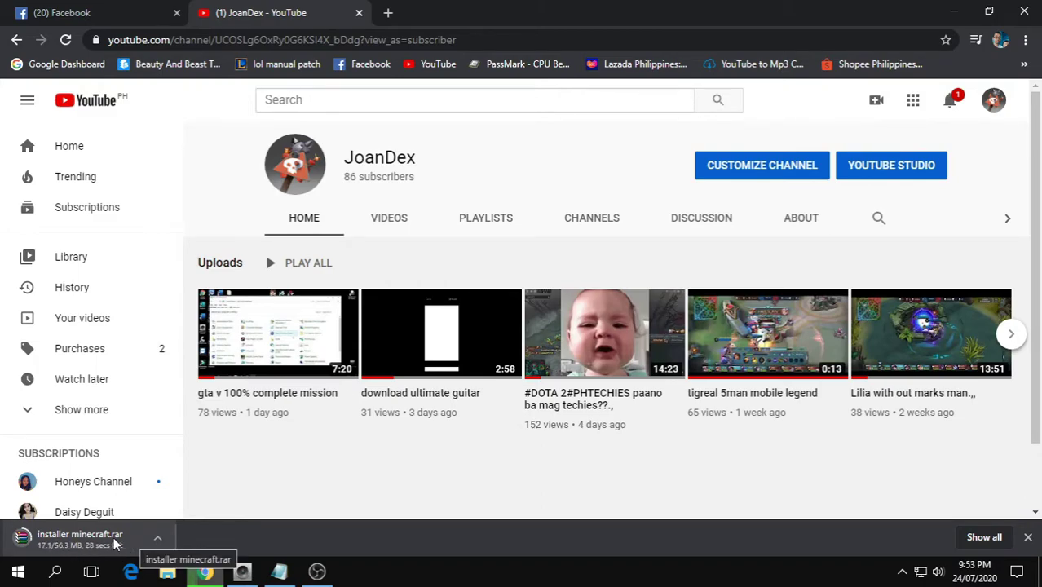
# Show the finished installer minecraft archive in its folder and copy it
pyautogui.click(155, 538)
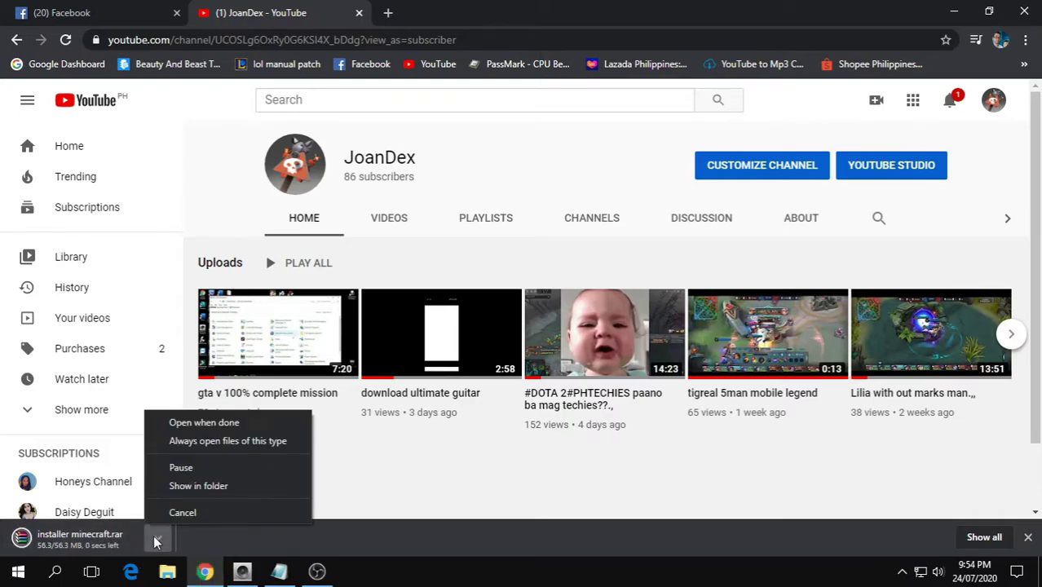
pyautogui.click(204, 488)
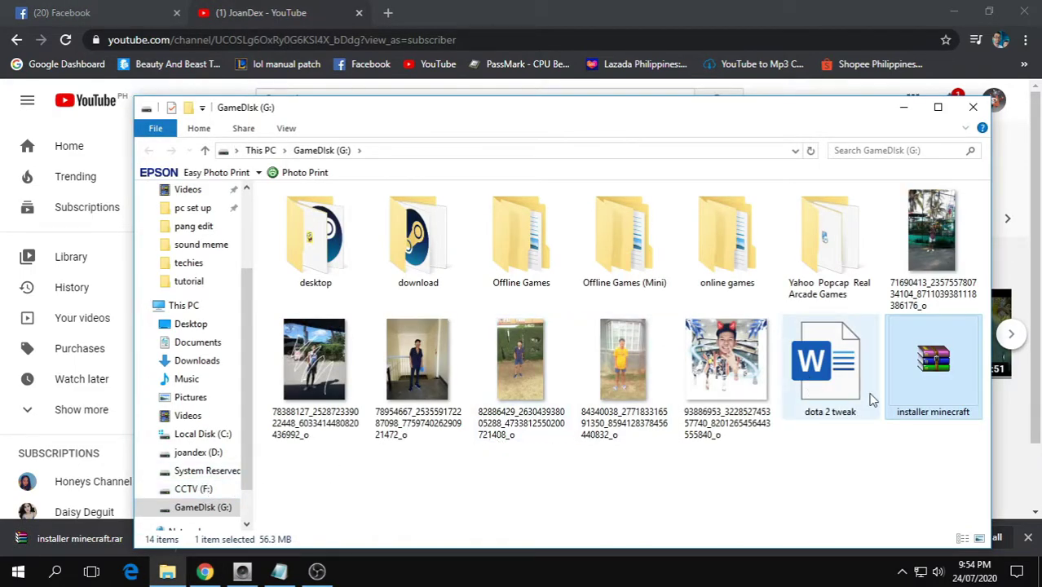
pyautogui.rightClick(922, 366)
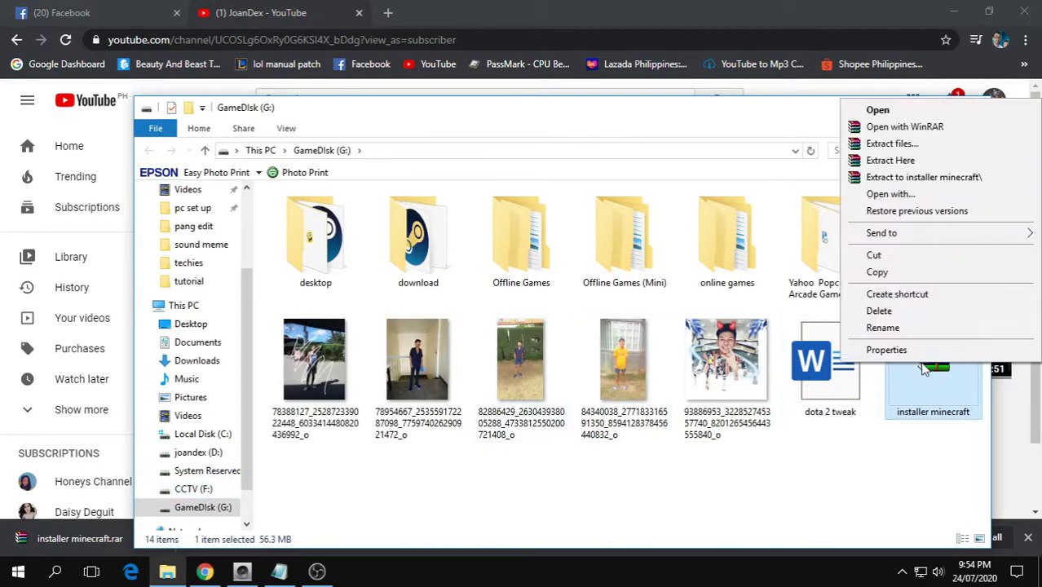
pyautogui.click(890, 282)
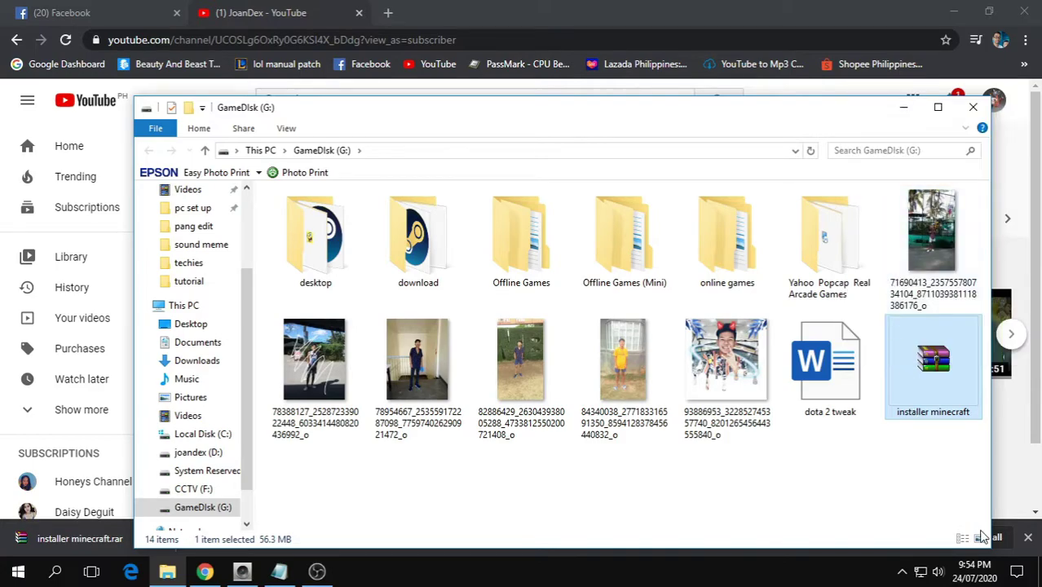
# Paste the archive onto the desktop and place its icon higher up
pyautogui.click(1039, 570)
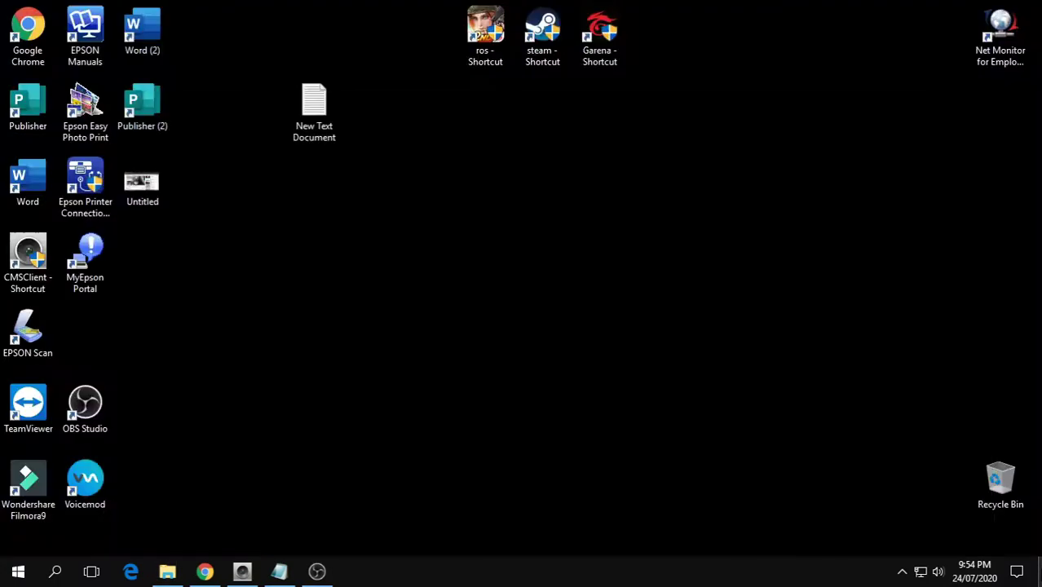
pyautogui.rightClick(430, 277)
pyautogui.click(462, 344)
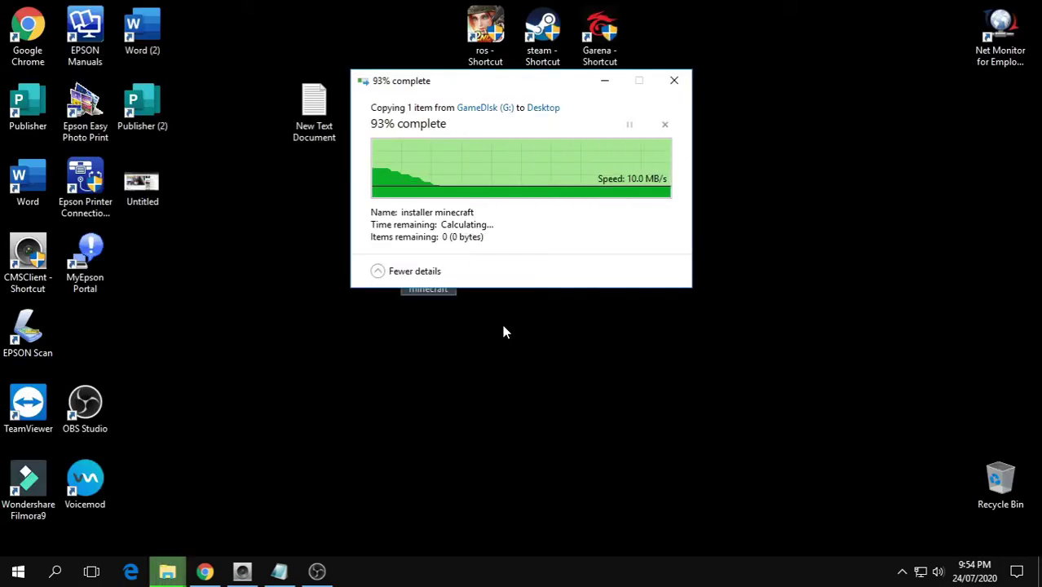
pyautogui.moveTo(418, 270); pyautogui.dragTo(491, 194)
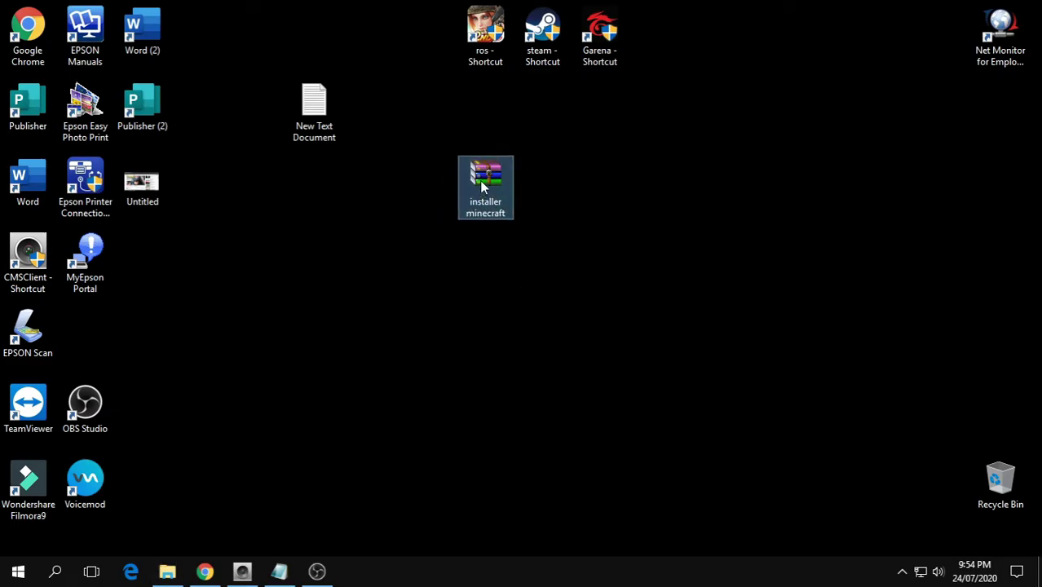
# Extract the installer minecraft archive here, move the new folder beside it, and open it
pyautogui.rightClick(480, 181)
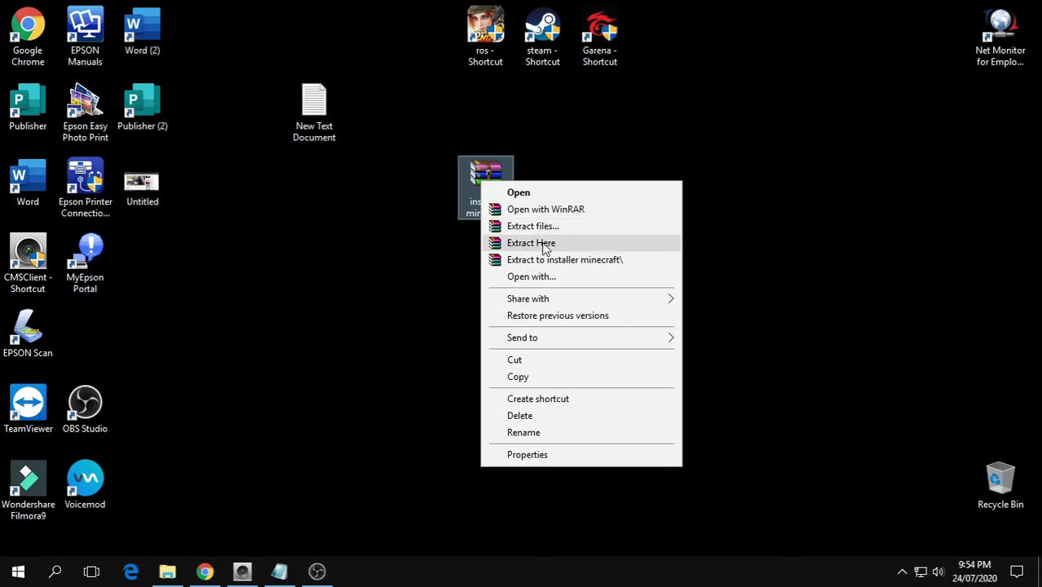
pyautogui.click(544, 244)
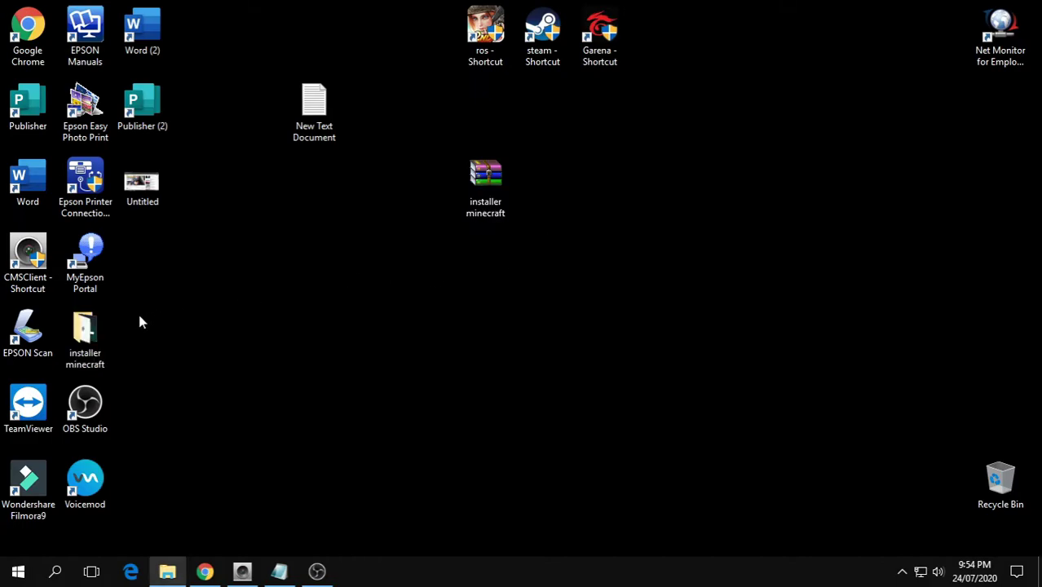
pyautogui.moveTo(86, 332); pyautogui.dragTo(545, 192)
pyautogui.click(510, 318)
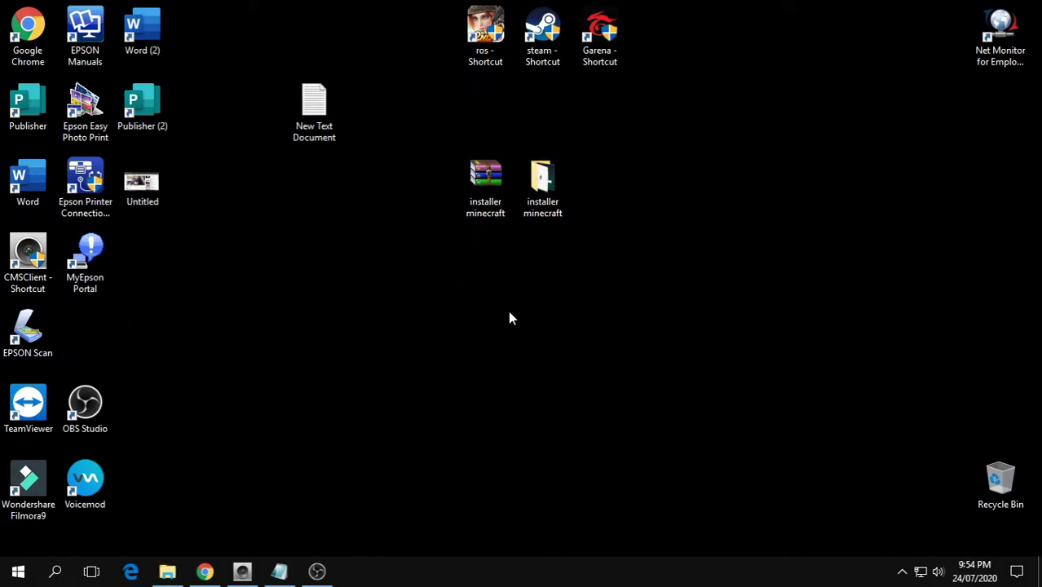
pyautogui.doubleClick(539, 201)
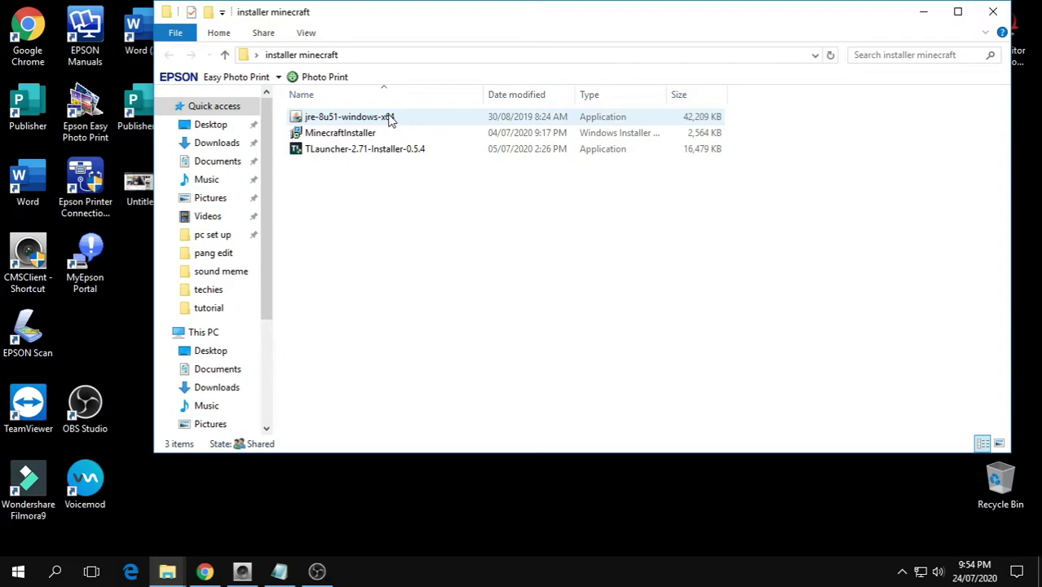
# Install Java from jre-8u51-windows-x64 and close the completed Java Setup
pyautogui.doubleClick(390, 119)
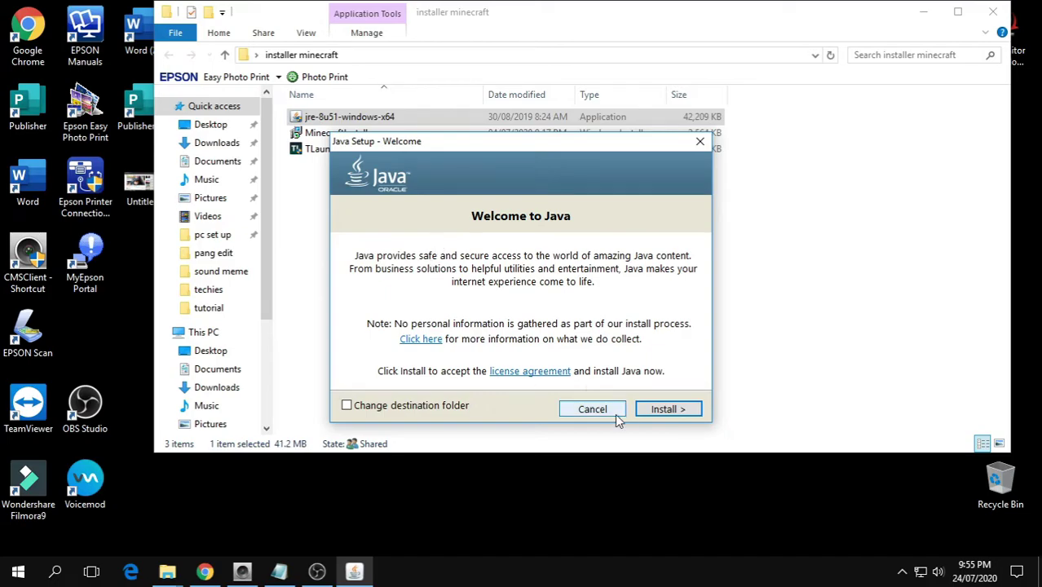
pyautogui.click(652, 411)
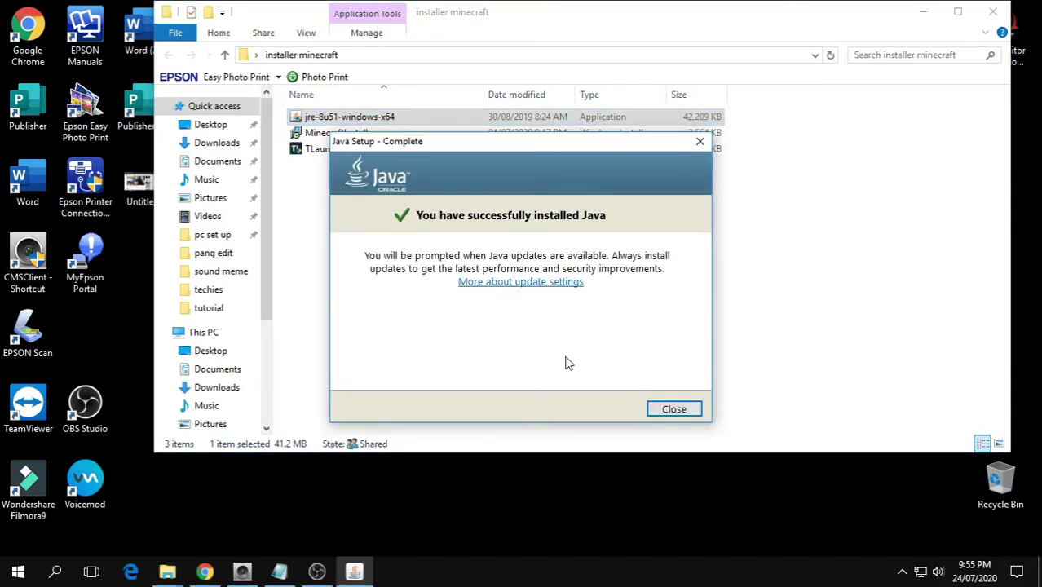
pyautogui.click(673, 408)
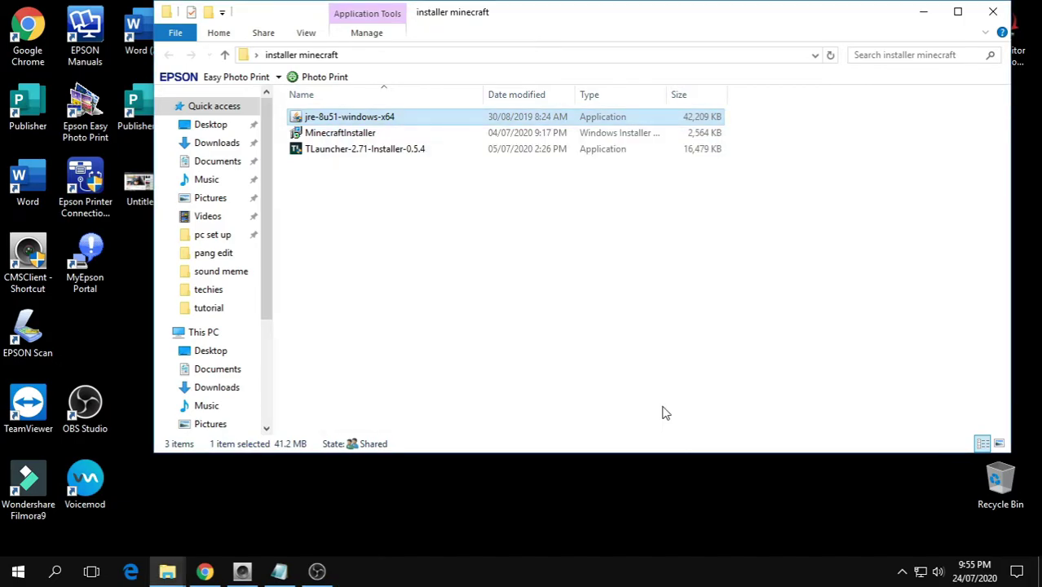
# Install the Minecraft Launcher from MinecraftInstaller with the default folder, without starting Minecraft
pyautogui.click(330, 138)
pyautogui.rightClick(330, 138)
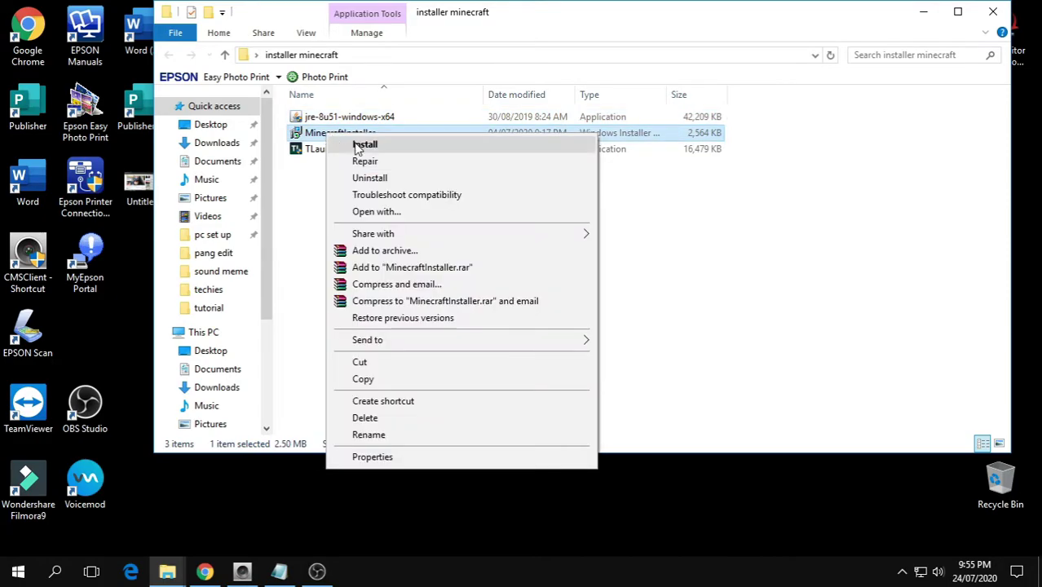
pyautogui.click(365, 146)
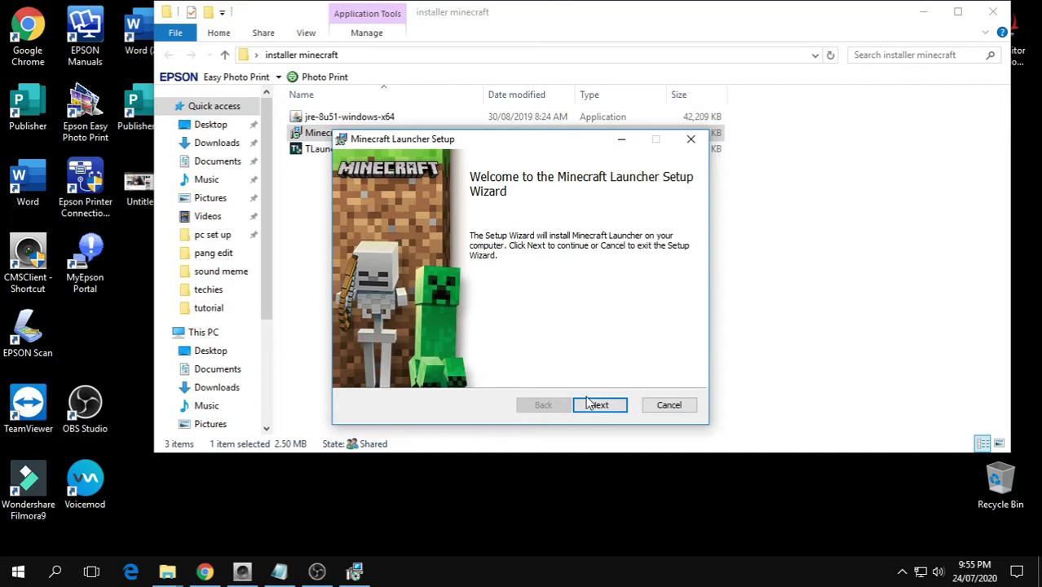
pyautogui.click(592, 407)
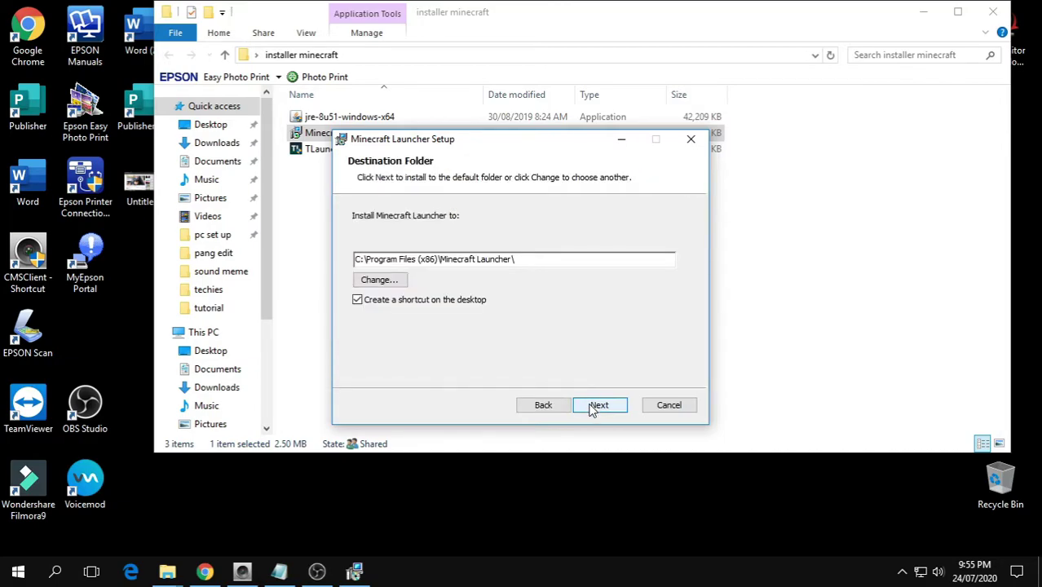
pyautogui.click(593, 408)
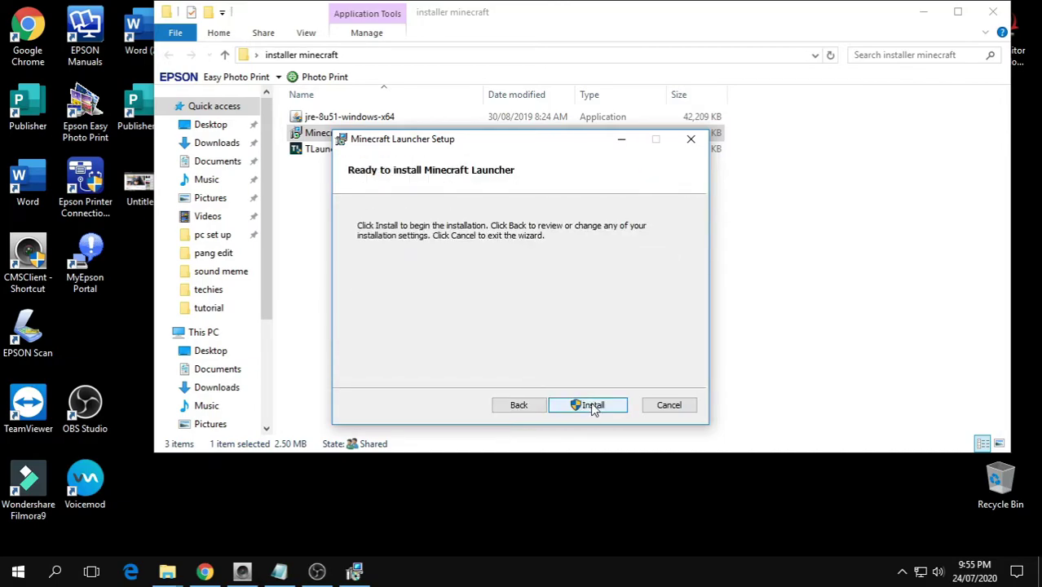
pyautogui.click(600, 406)
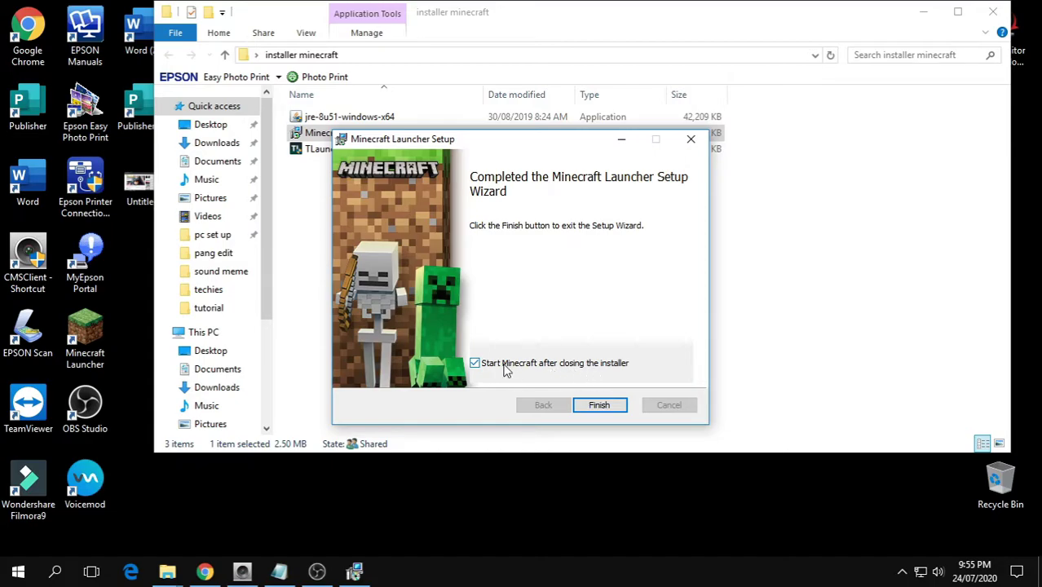
pyautogui.click(475, 364)
pyautogui.click(599, 404)
# Delete the new Minecraft Launcher desktop shortcut
pyautogui.moveTo(567, 24); pyautogui.dragTo(688, 191)
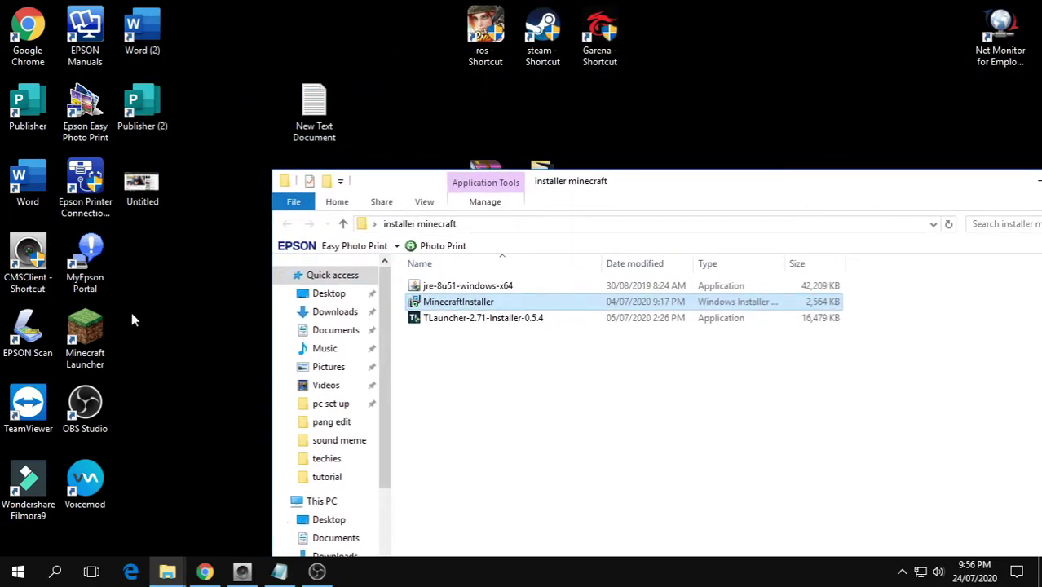
pyautogui.moveTo(85, 338); pyautogui.dragTo(714, 36)
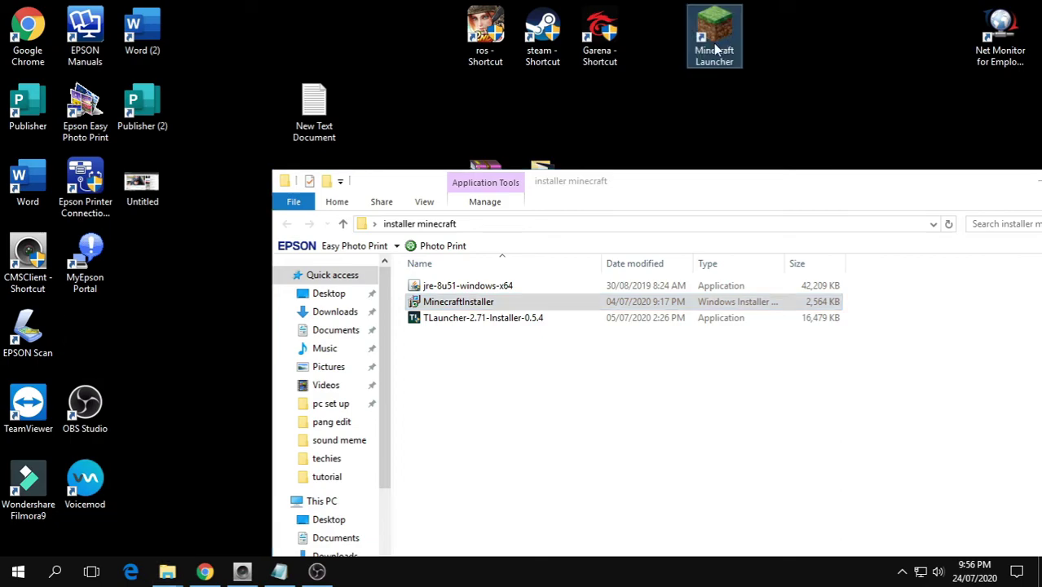
pyautogui.rightClick(714, 36)
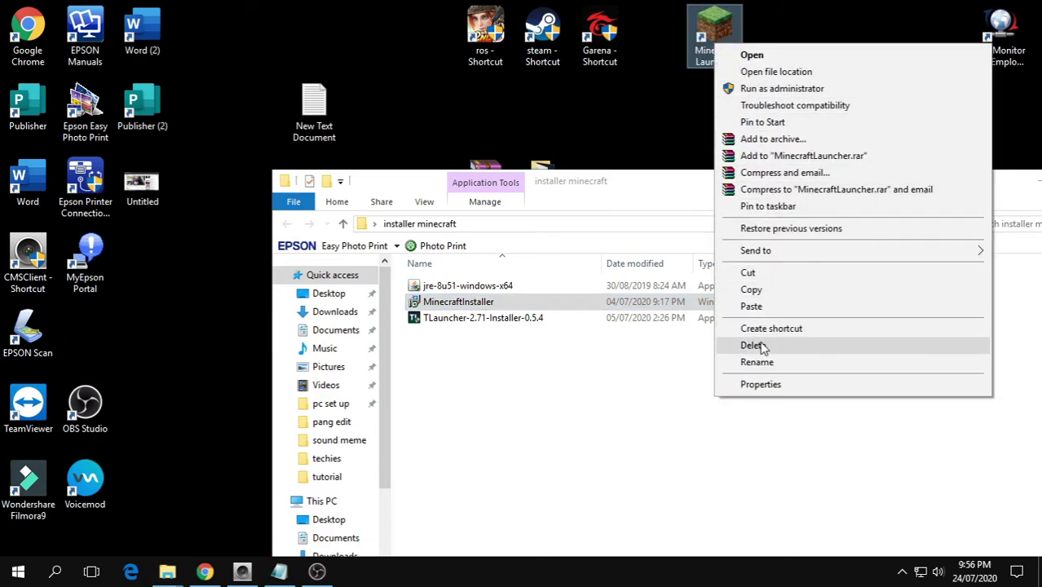
pyautogui.click(763, 347)
pyautogui.moveTo(656, 180); pyautogui.dragTo(534, 43)
# Install TLauncher 2.71 from its installer, keeping run-after-setup and desktop shortcut ticked
pyautogui.click(424, 180)
pyautogui.rightClick(424, 181)
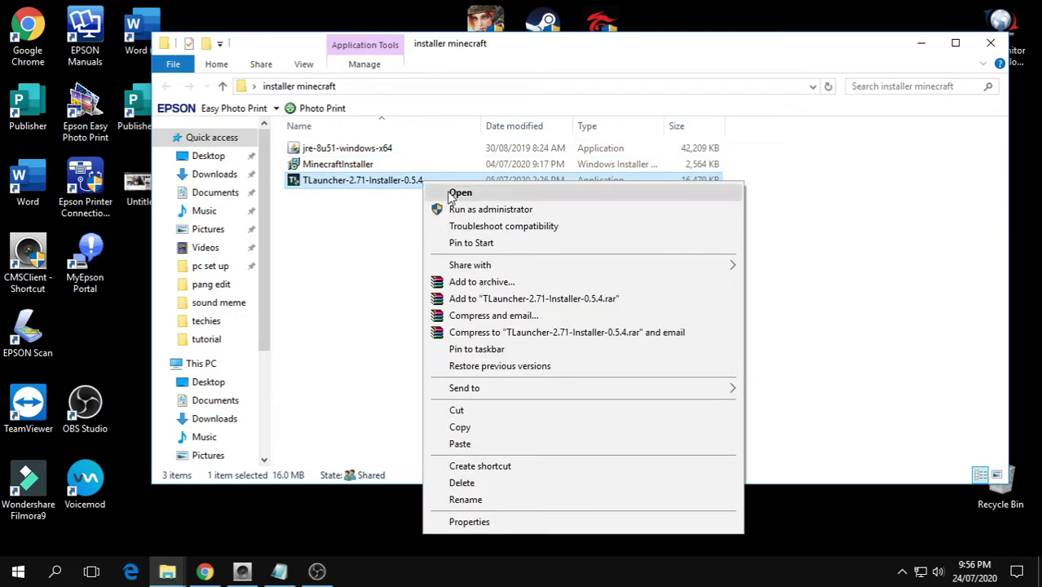
pyautogui.click(457, 195)
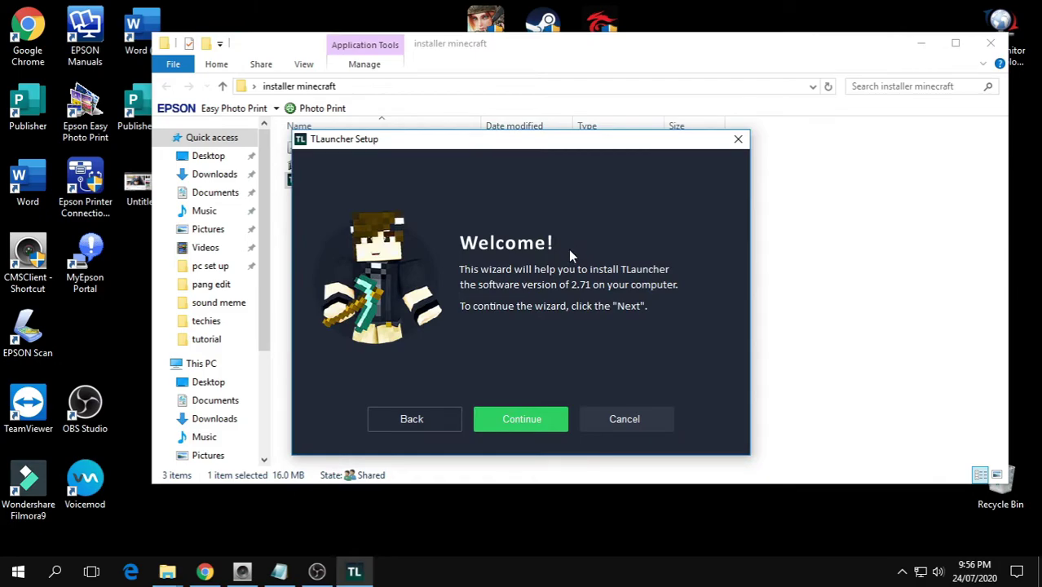
pyautogui.click(538, 421)
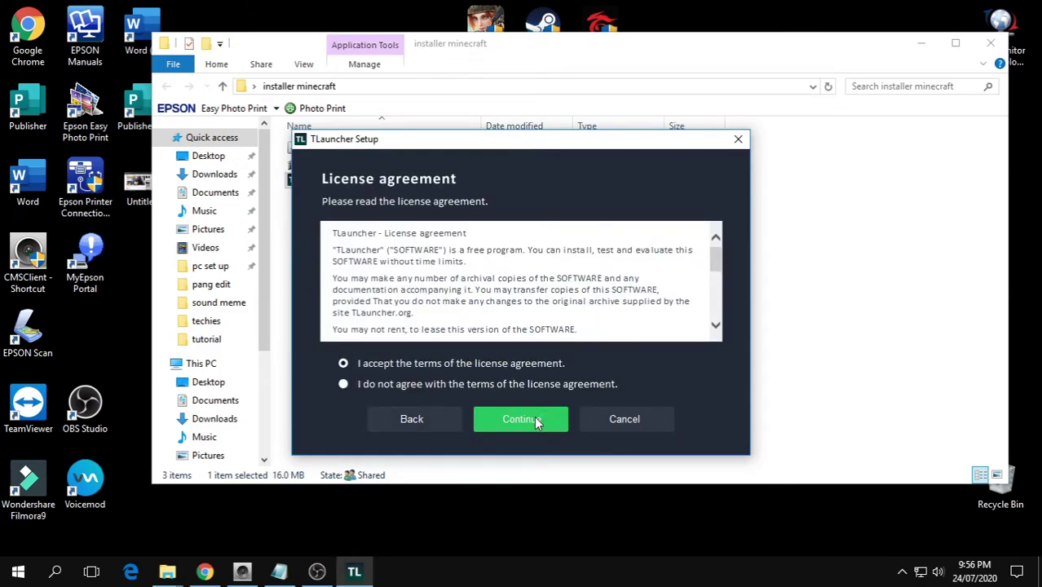
pyautogui.click(537, 421)
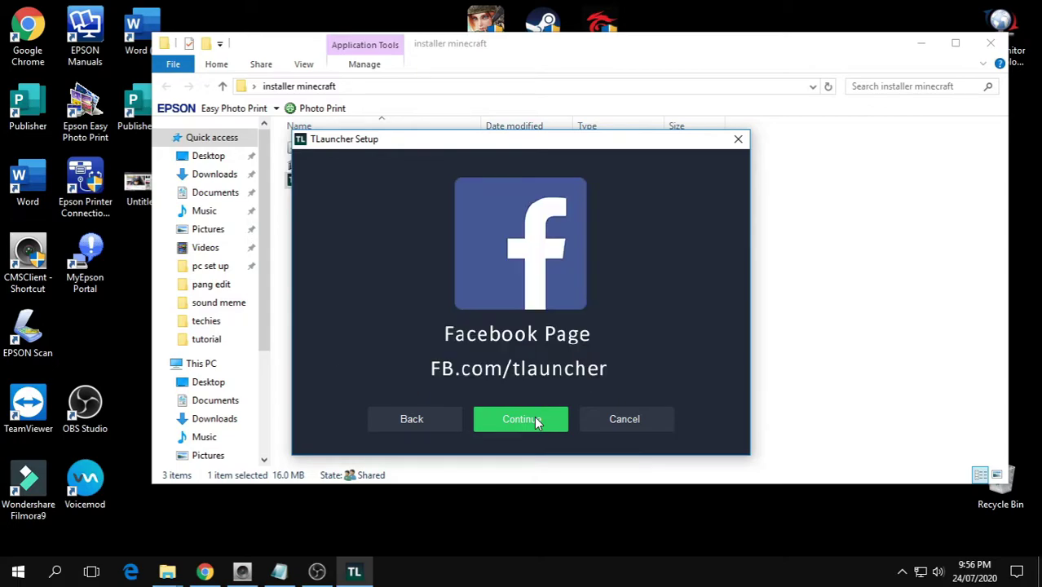
pyautogui.click(538, 421)
pyautogui.click(536, 420)
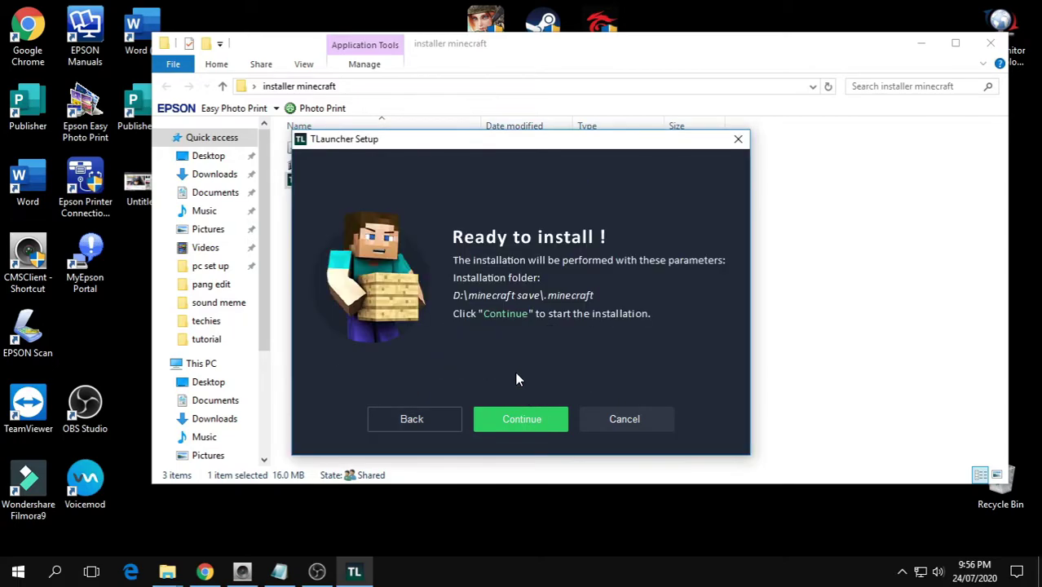
pyautogui.click(535, 419)
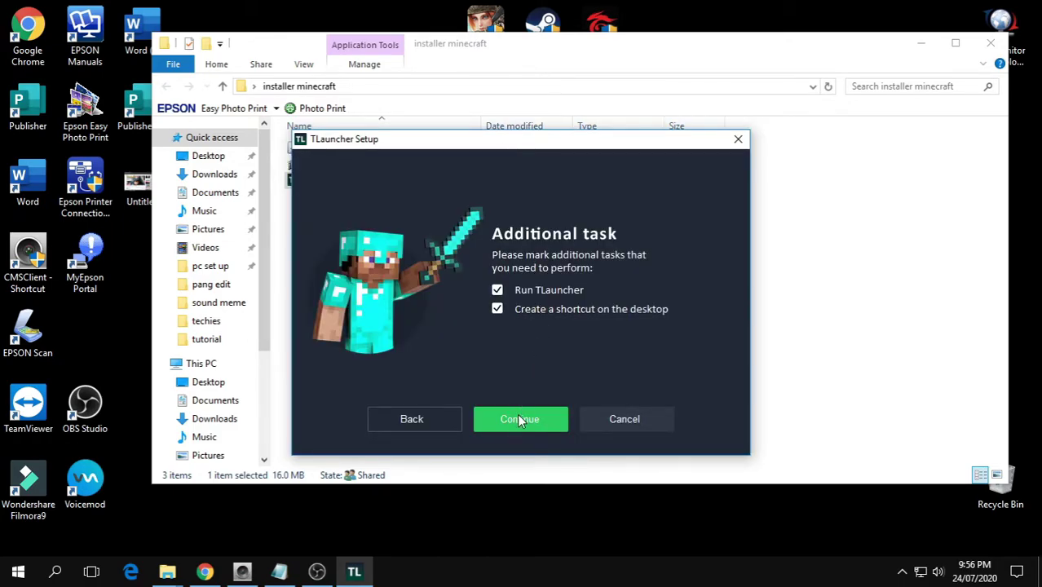
pyautogui.click(518, 419)
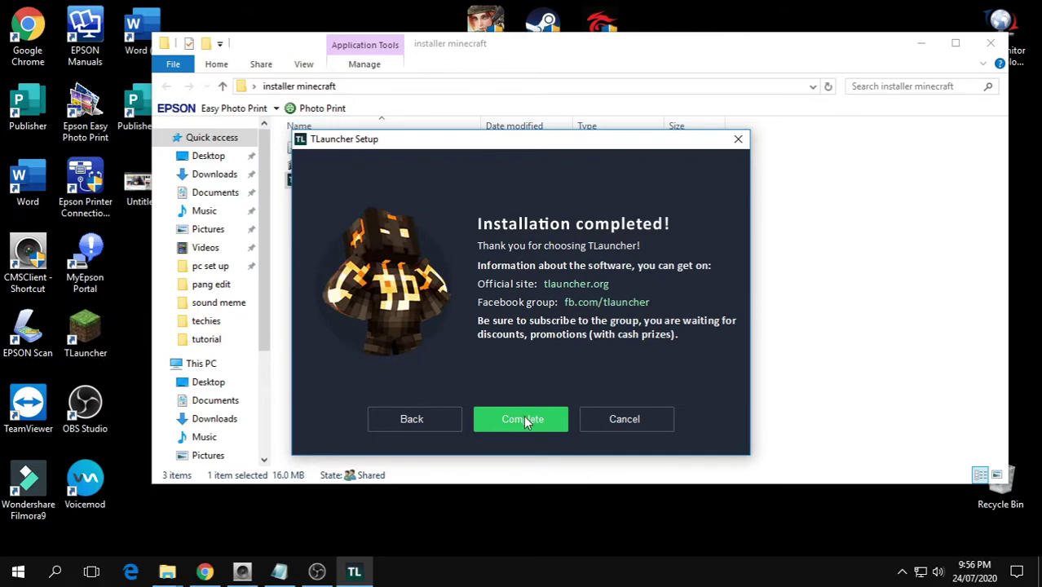
pyautogui.click(526, 421)
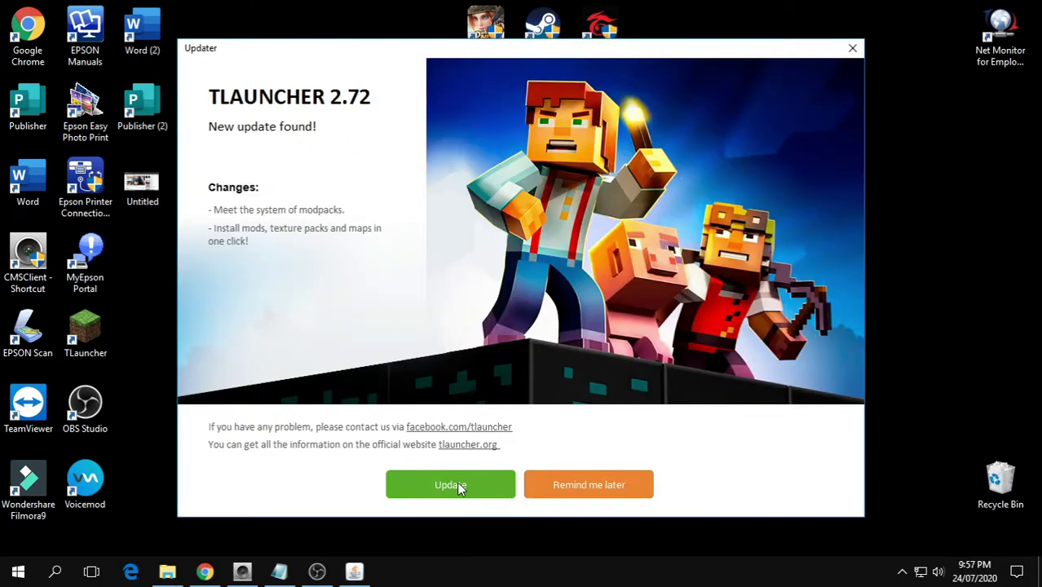
# Accept the TLauncher Updater's offer to update to version 2.72
pyautogui.click(457, 485)
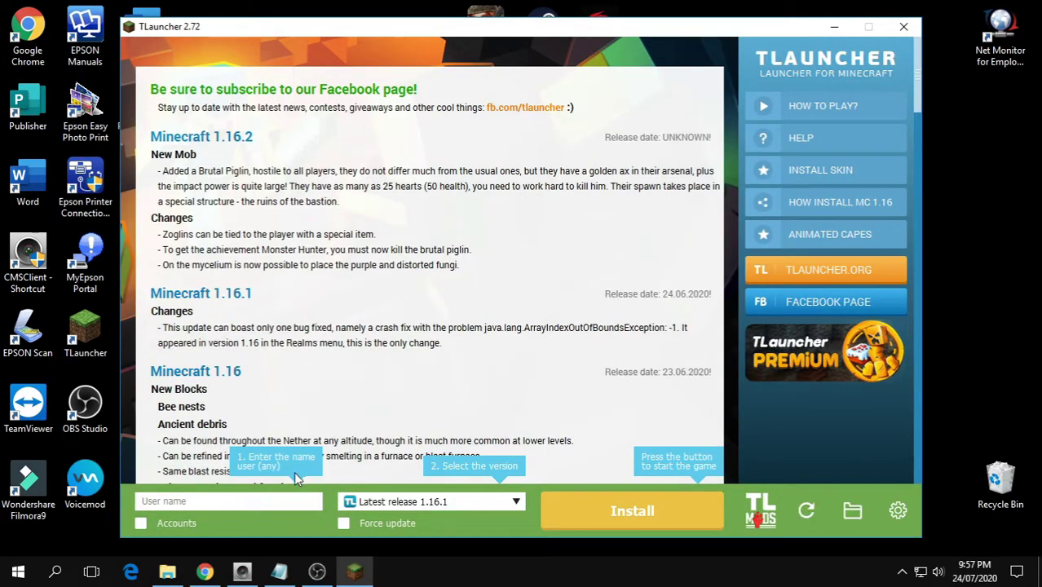
# Enter the user name 'testing' and install Minecraft Latest release 1.16.1
pyautogui.click(227, 503)
pyautogui.write('testing')
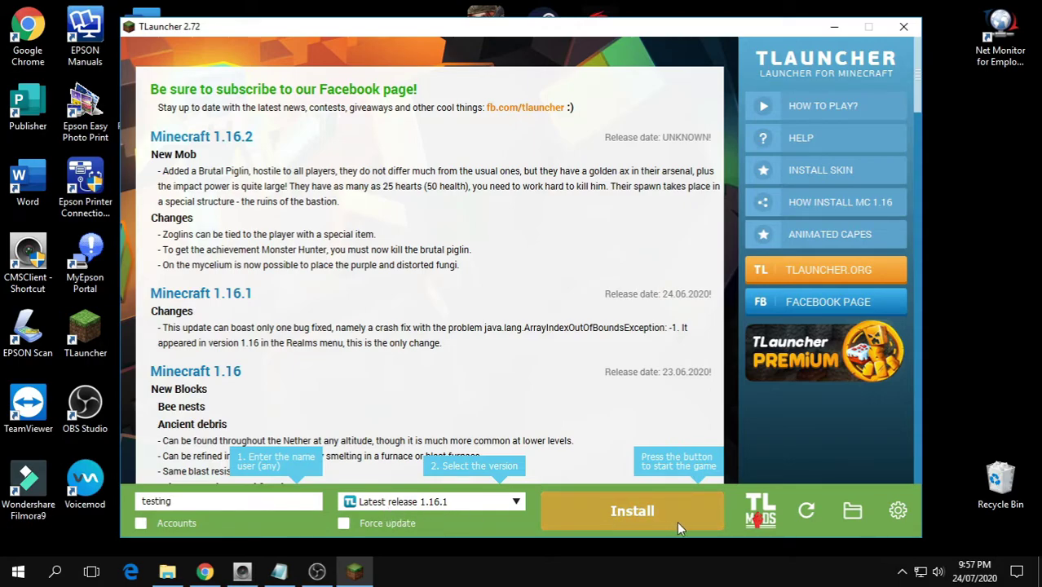
pyautogui.click(343, 522)
pyautogui.click(626, 522)
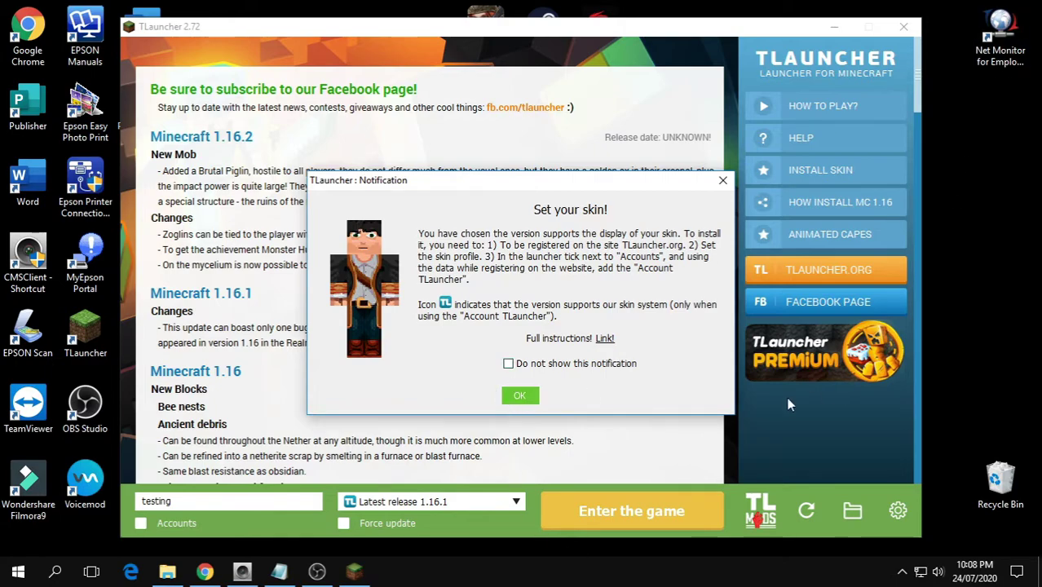
# Turn off the skin notification permanently and launch Minecraft 1.16.1
pyautogui.click(534, 364)
pyautogui.click(521, 397)
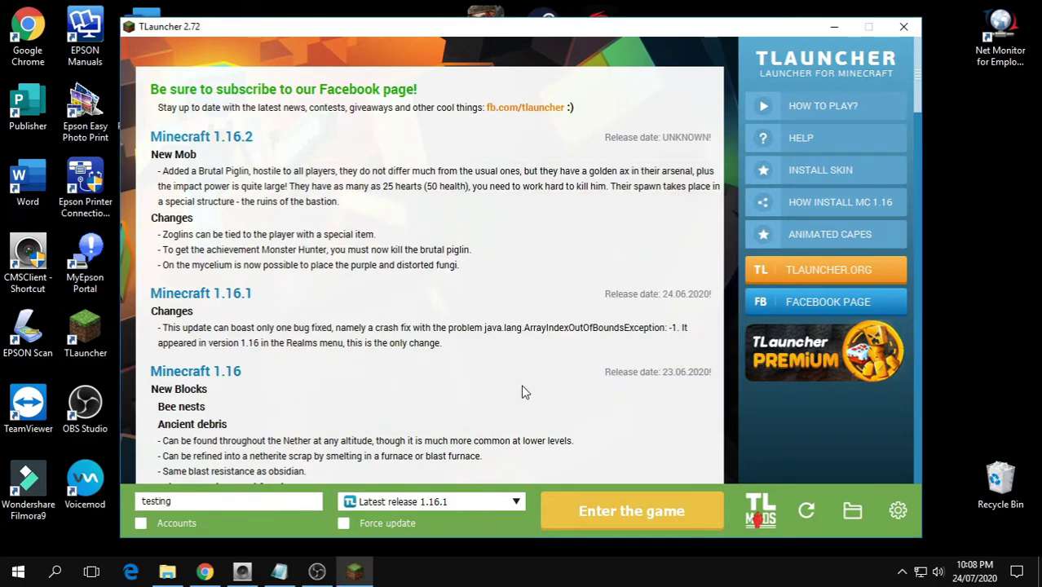
pyautogui.click(624, 518)
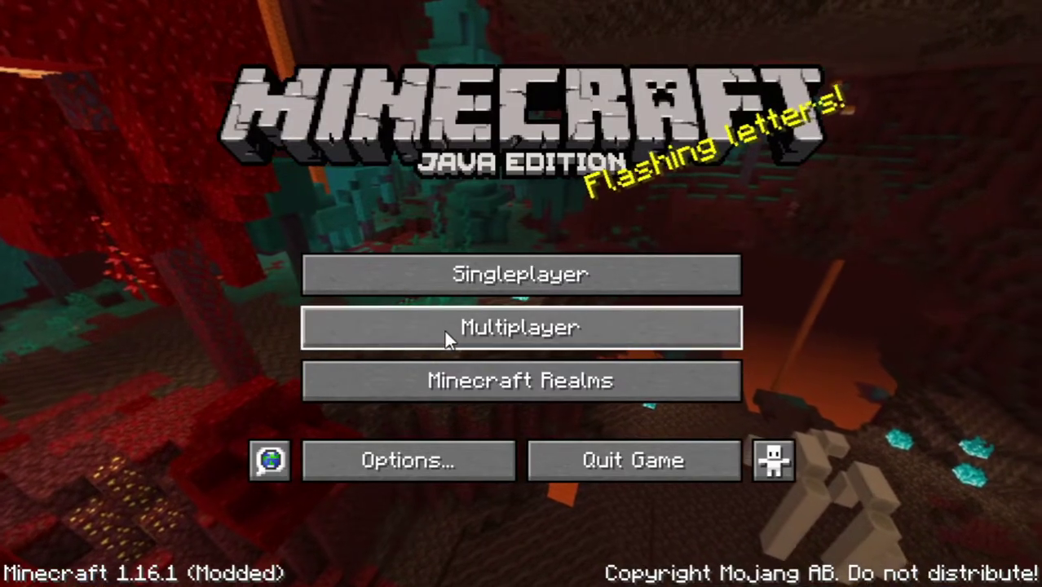
# Go to Singleplayer, select the 'my house' world and play it
pyautogui.click(482, 281)
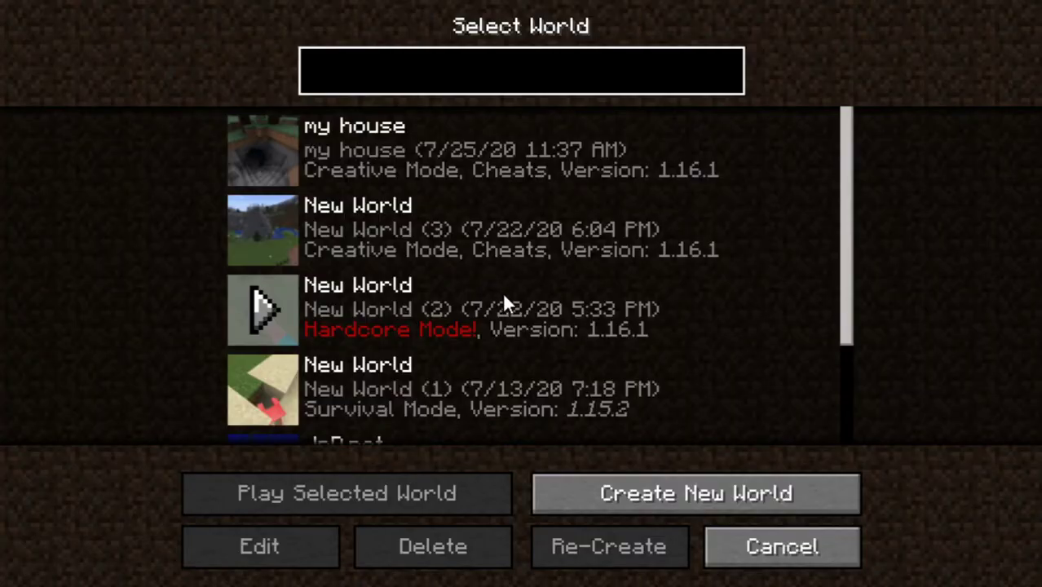
pyautogui.click(362, 176)
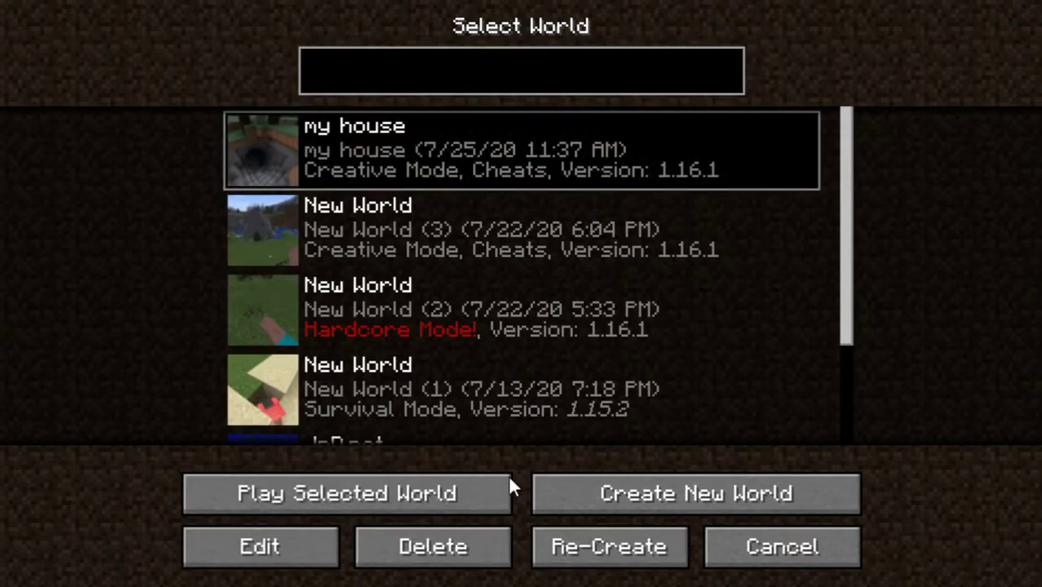
pyautogui.click(389, 496)
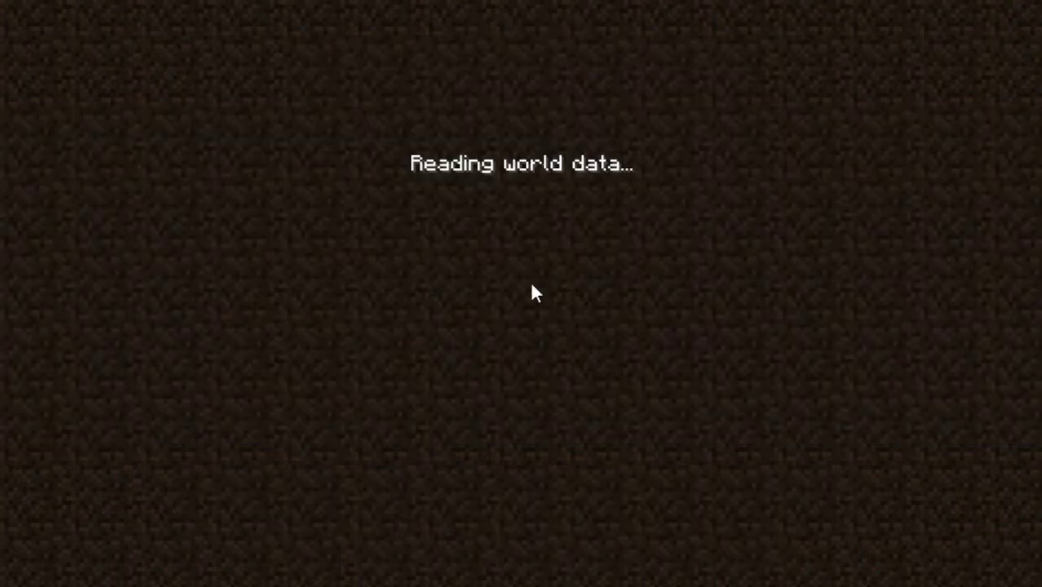